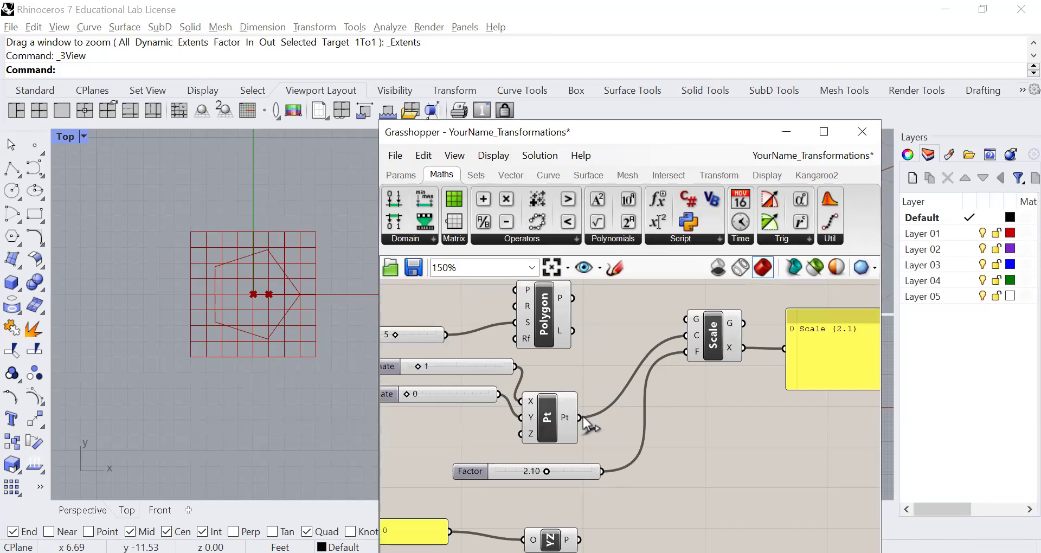
# Step: Disconnect the Pt component and the Factor slider from the Scale component, and move Scale with its panel aside
pyautogui.keyDown('ctrl'); pyautogui.moveTo(579, 417); pyautogui.dragTo(684, 337); pyautogui.keyUp('ctrl')
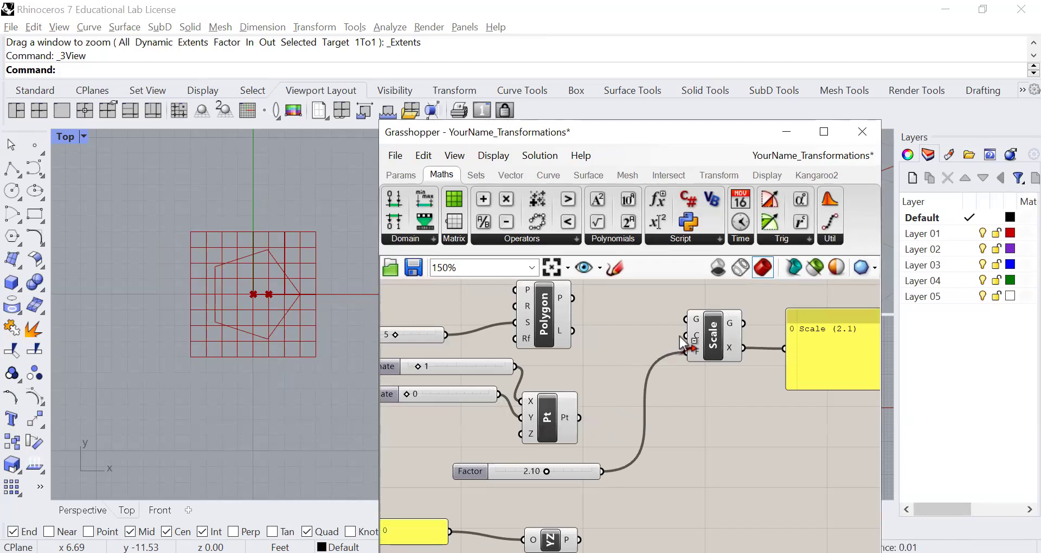
pyautogui.scroll(-3, 682, 342)
pyautogui.scroll(2, 602, 499)
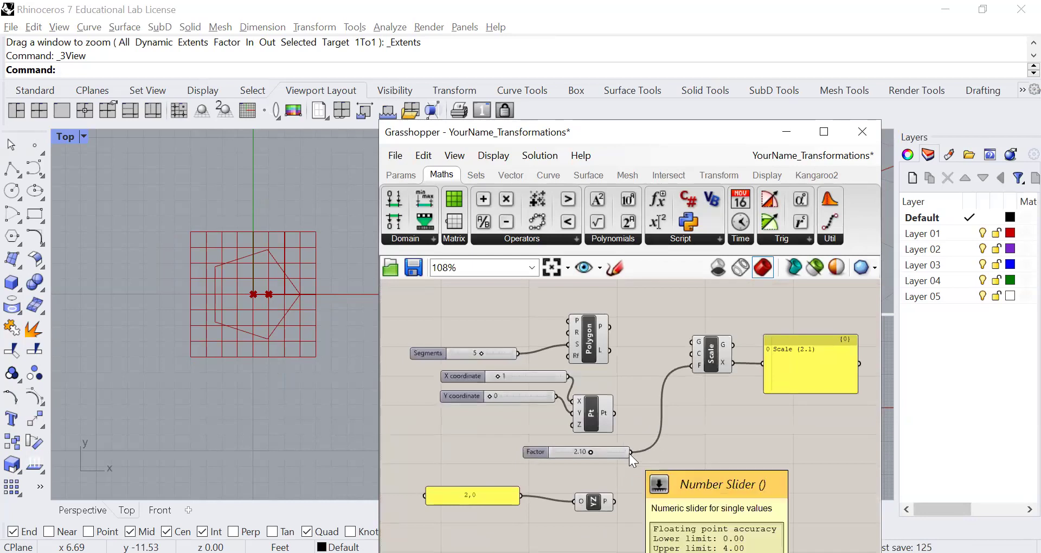
pyautogui.moveTo(629, 454); pyautogui.dragTo(813, 448)
# Step: Move the CO (Camera Obscura) component together with its Generic panel up beside the Polygon and Pt components
pyautogui.scroll(-5, 699, 371)
pyautogui.scroll(4, 742, 487)
pyautogui.moveTo(678, 360); pyautogui.dragTo(642, 277, button='right')
pyautogui.scroll(3, 666, 401)
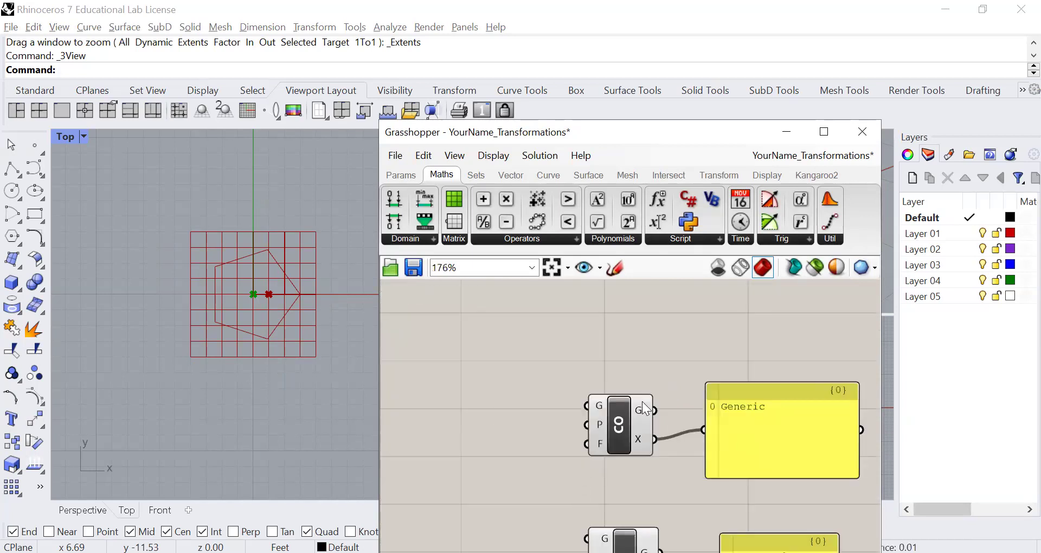
pyautogui.scroll(-5, 732, 391)
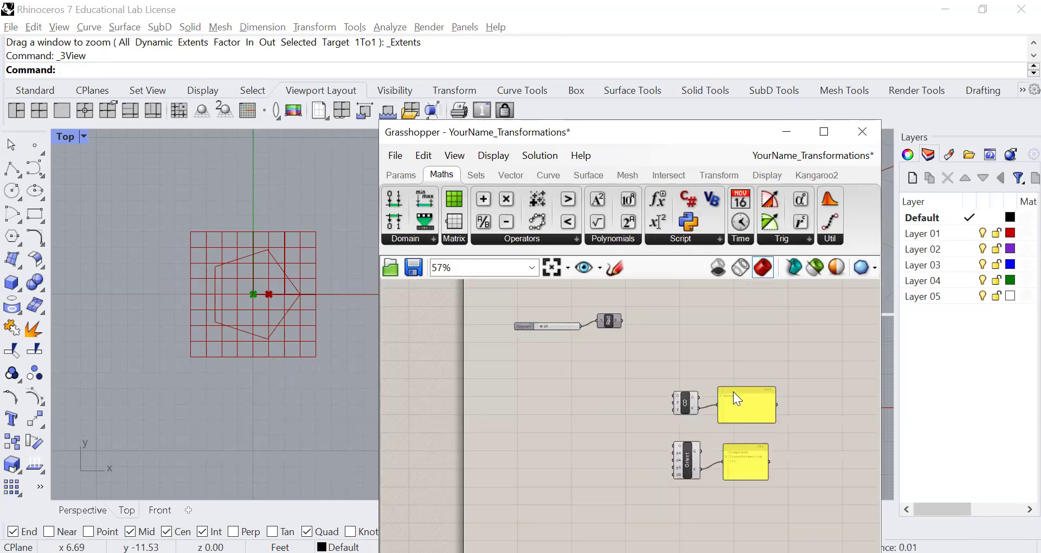
pyautogui.moveTo(743, 375); pyautogui.dragTo(683, 412)
pyautogui.scroll(1, 683, 412)
pyautogui.scroll(-4, 759, 410)
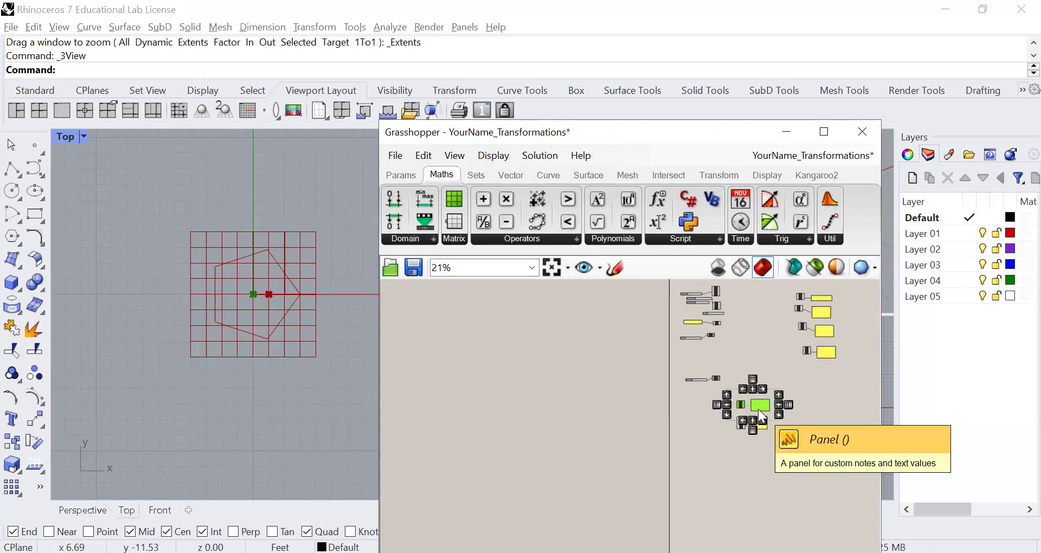
pyautogui.moveTo(758, 409); pyautogui.dragTo(697, 472, button='right')
pyautogui.moveTo(697, 473); pyautogui.dragTo(695, 367)
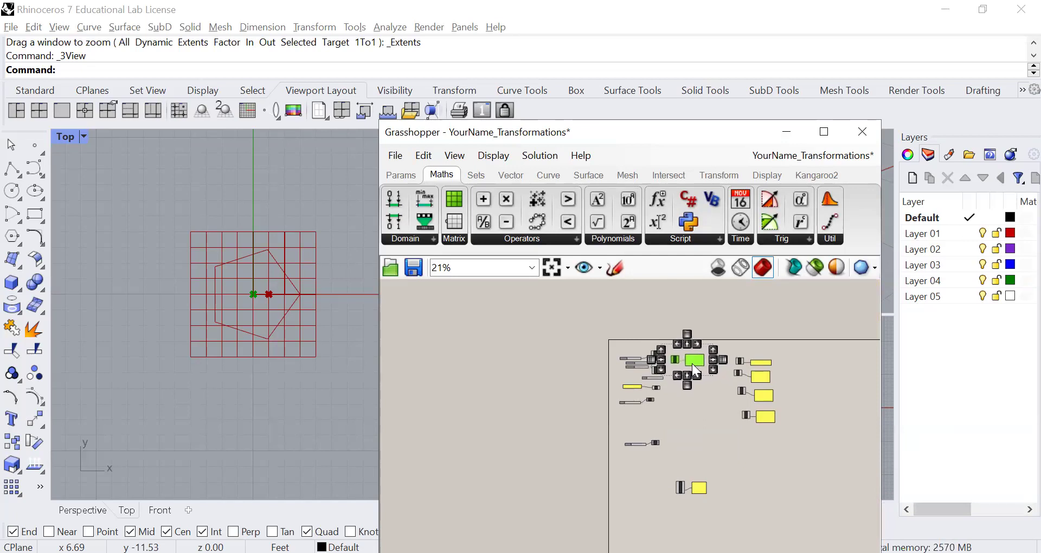
pyautogui.scroll(5, 689, 369)
pyautogui.click(679, 425)
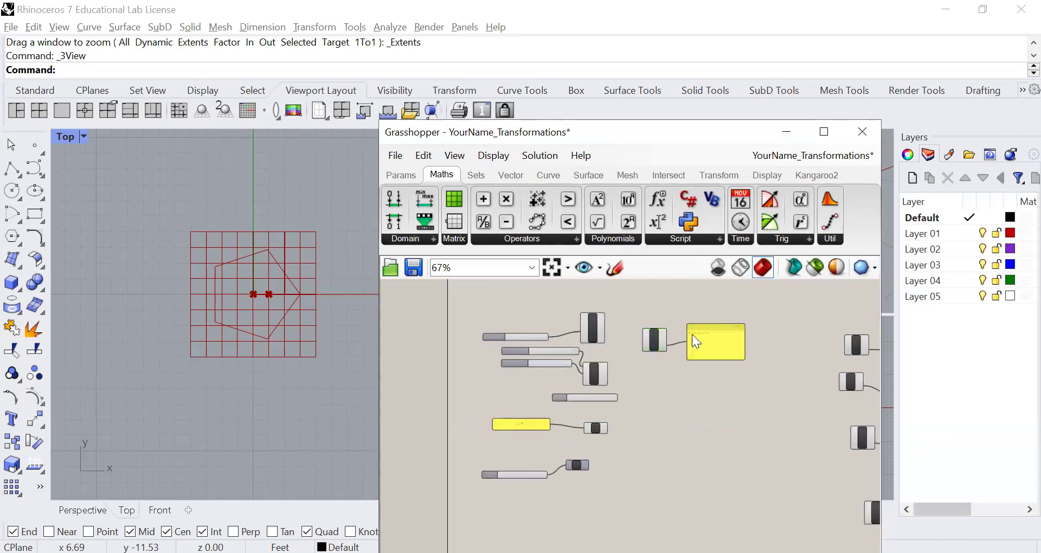
pyautogui.scroll(3, 693, 341)
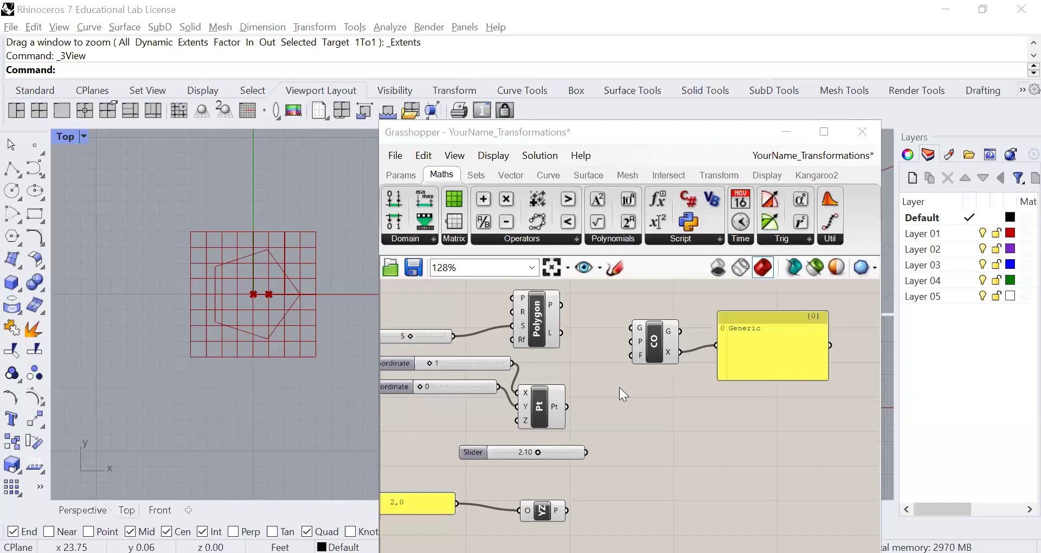
pyautogui.rightClick(605, 382)
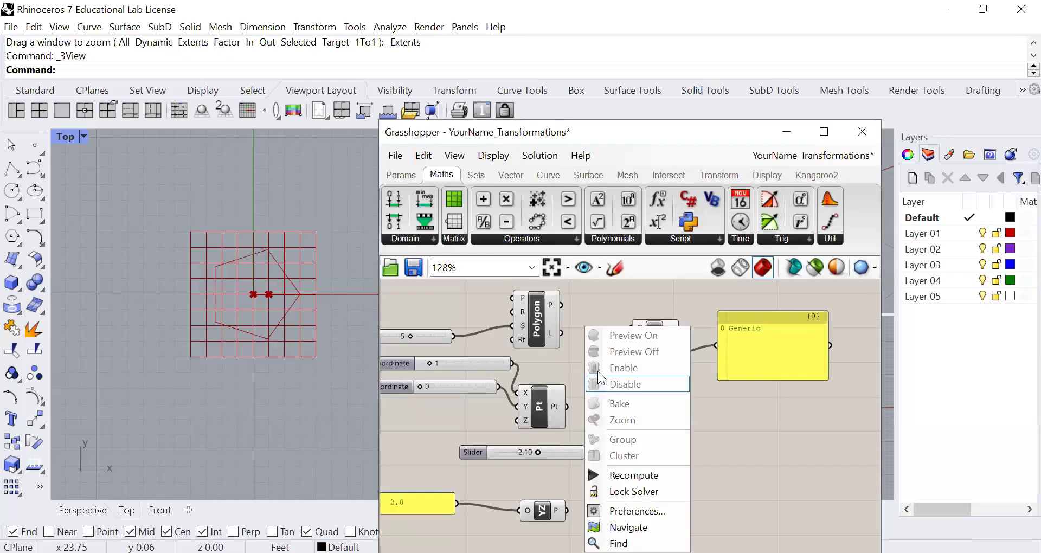
pyautogui.click(642, 376)
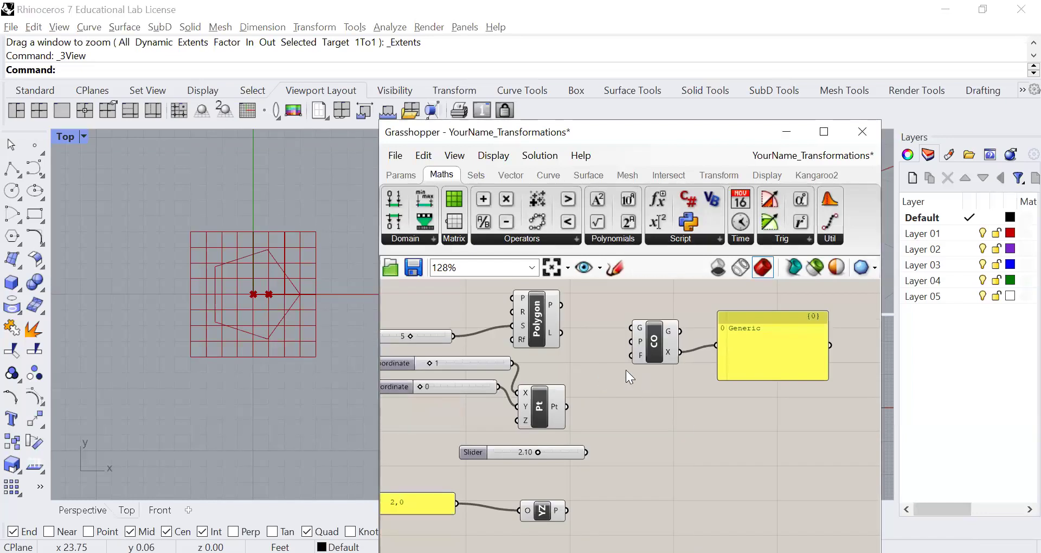
pyautogui.middleClick(602, 390)
pyautogui.scroll(2, 664, 428)
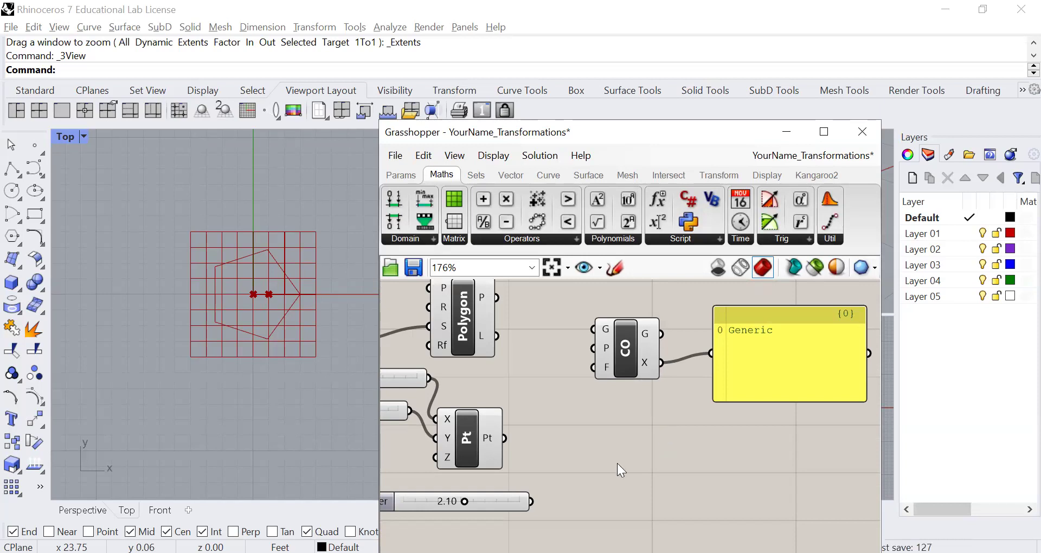
# Step: Connect the Polygon component's P output to the CO component's G input, and select each component to compare their viewport previews
pyautogui.scroll(1, 602, 434)
pyautogui.scroll(-1, 533, 407)
pyautogui.moveTo(534, 415); pyautogui.dragTo(543, 449, button='right')
pyautogui.moveTo(493, 326); pyautogui.dragTo(579, 362)
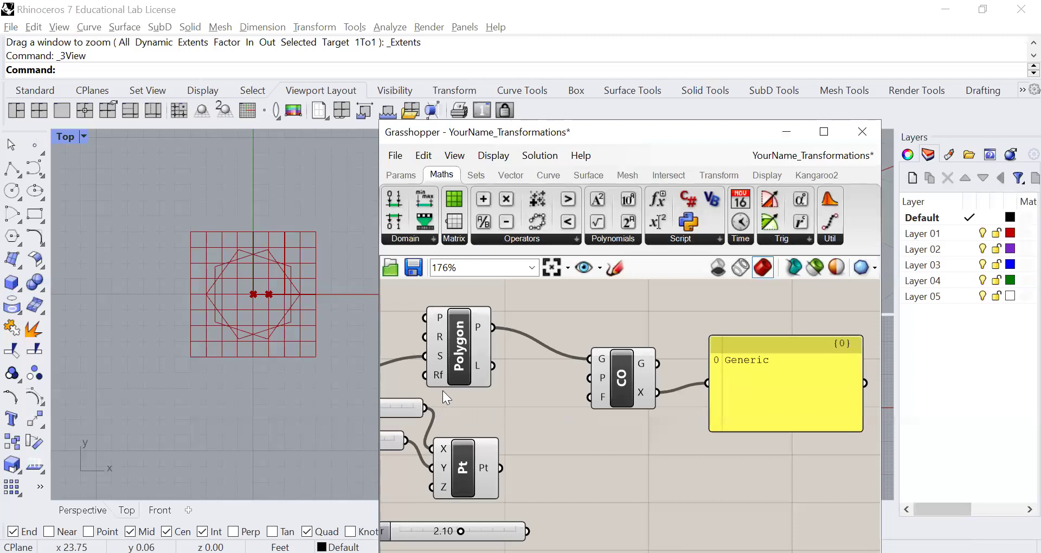
pyautogui.click(465, 355)
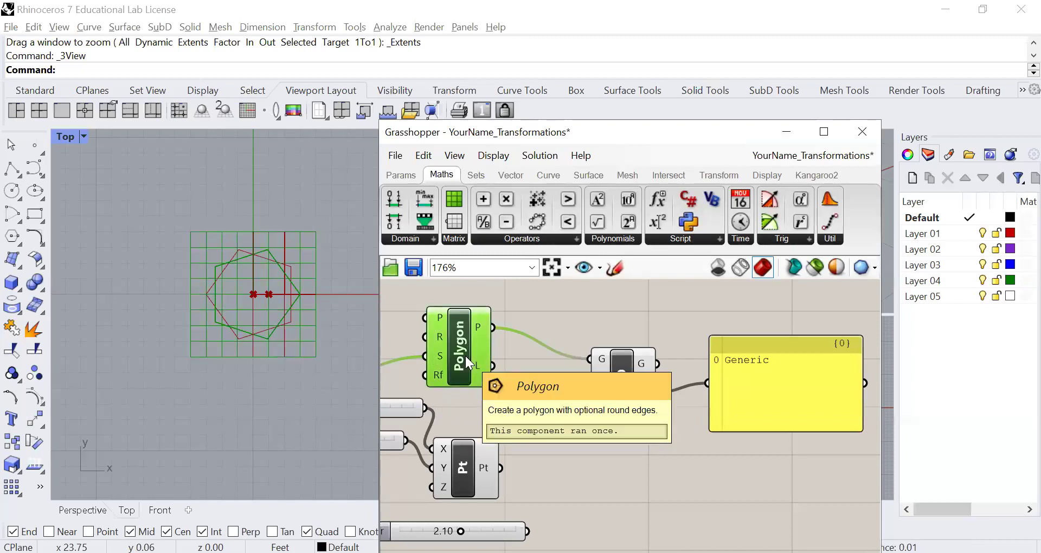
pyautogui.click(624, 384)
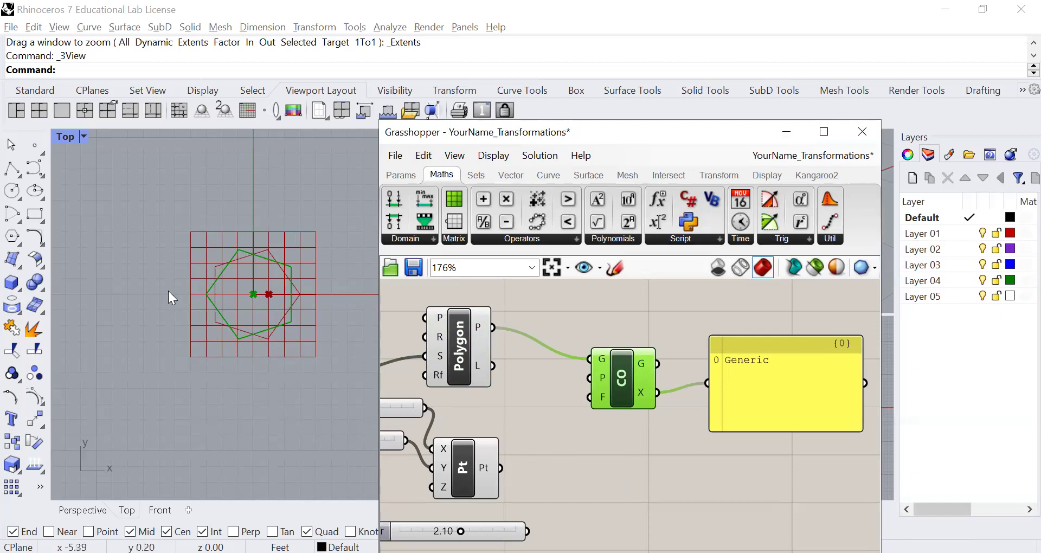
pyautogui.click(577, 429)
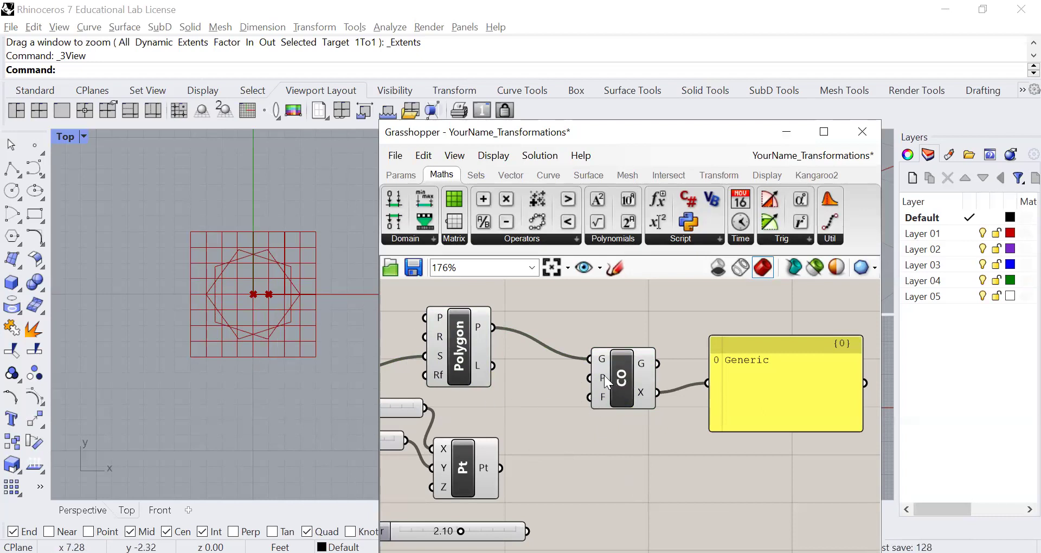
# Step: Connect the Pt component's point output to the P (mirror point) input of the CO component
pyautogui.moveTo(601, 375)
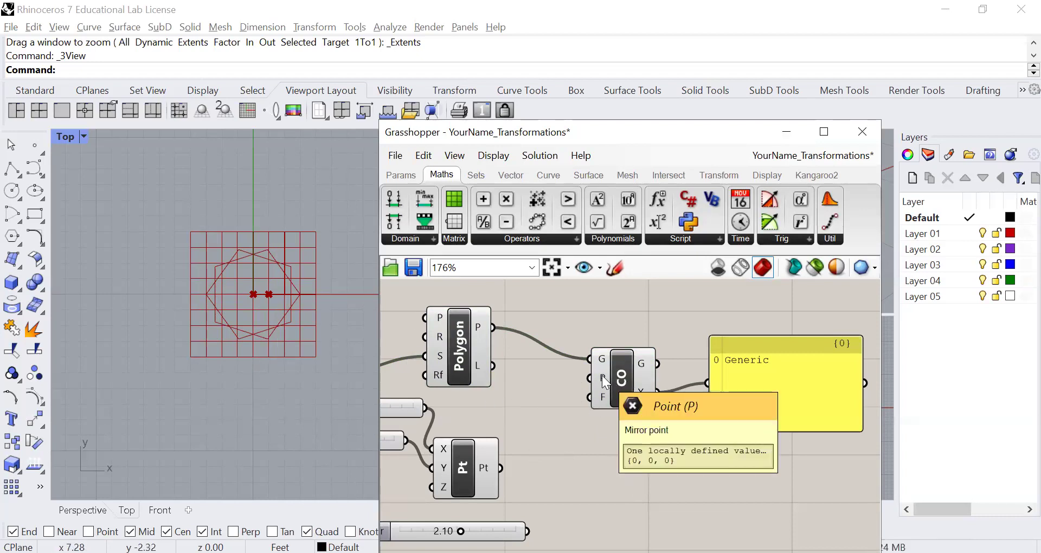
pyautogui.moveTo(602, 401)
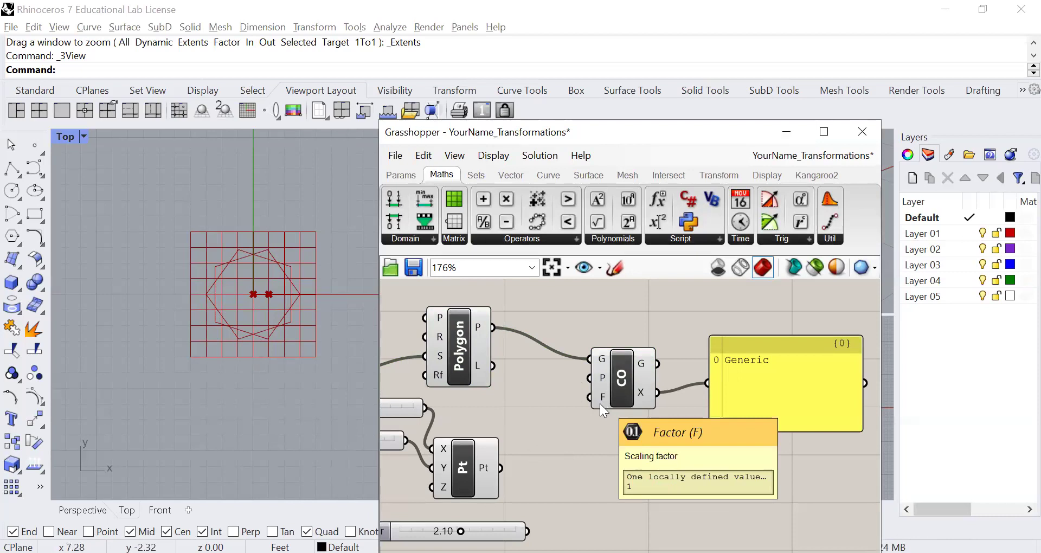
pyautogui.scroll(-4, 564, 434)
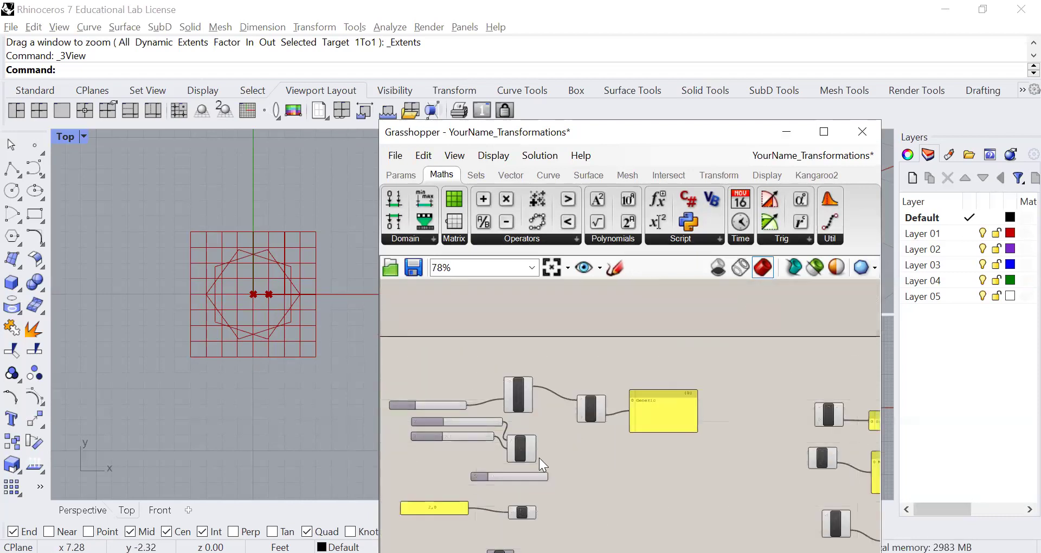
pyautogui.scroll(2, 548, 437)
pyautogui.moveTo(539, 436); pyautogui.dragTo(587, 383)
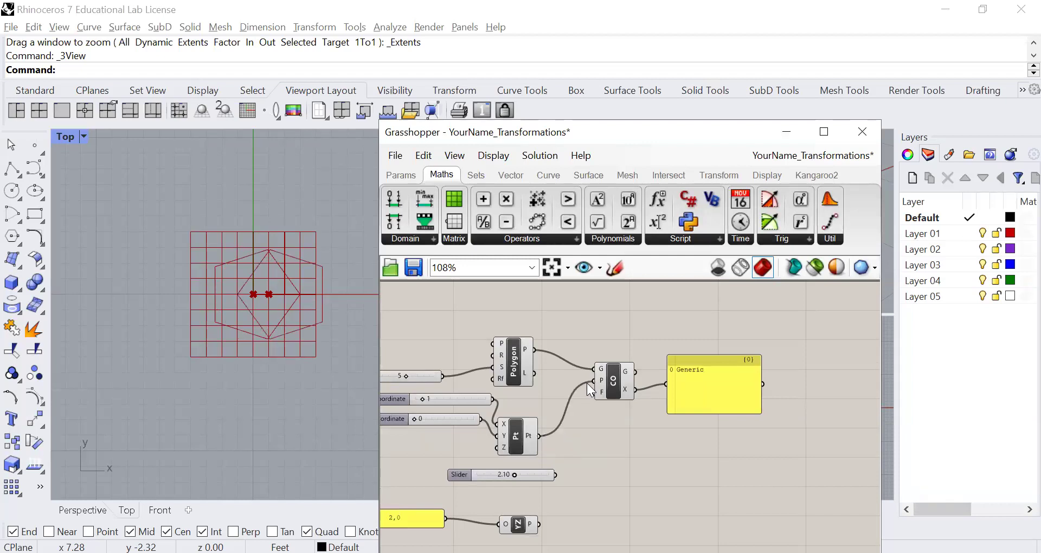
# Step: Vary the X coordinate slider through 0 and 3, and leave it at 4 to shift the mirror point
pyautogui.moveTo(422, 400); pyautogui.dragTo(414, 400)
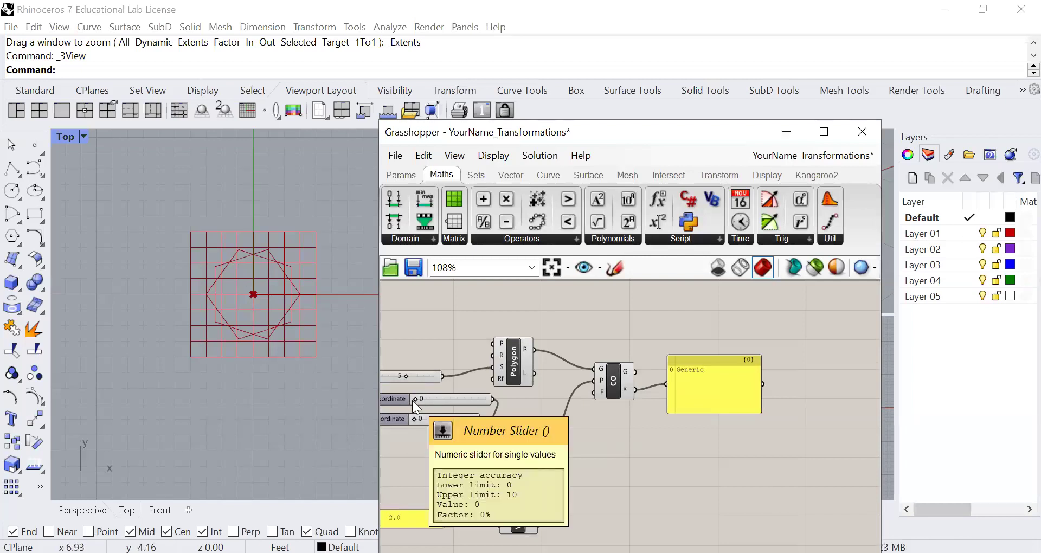
pyautogui.moveTo(414, 400); pyautogui.dragTo(436, 402)
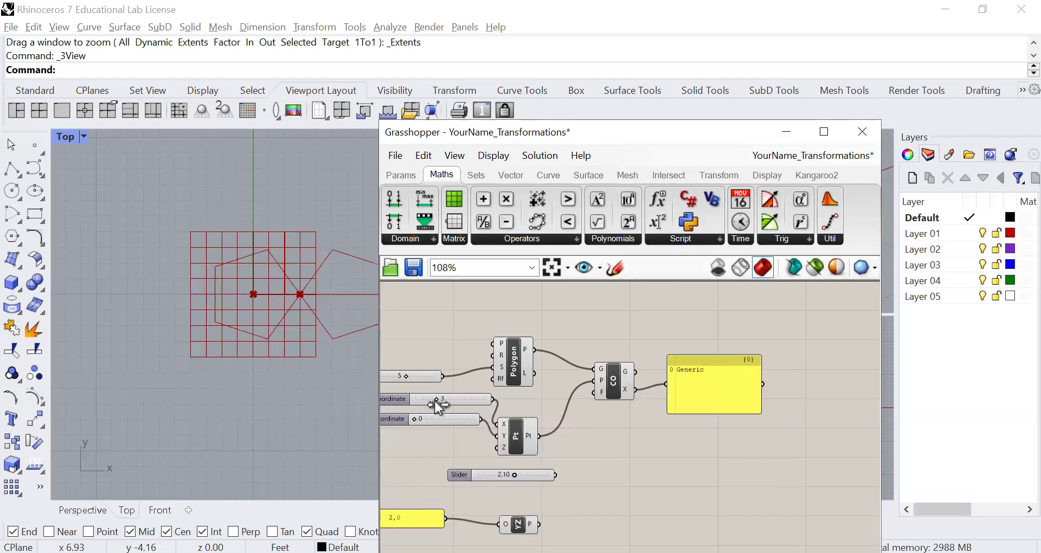
pyautogui.moveTo(434, 402); pyautogui.dragTo(444, 401)
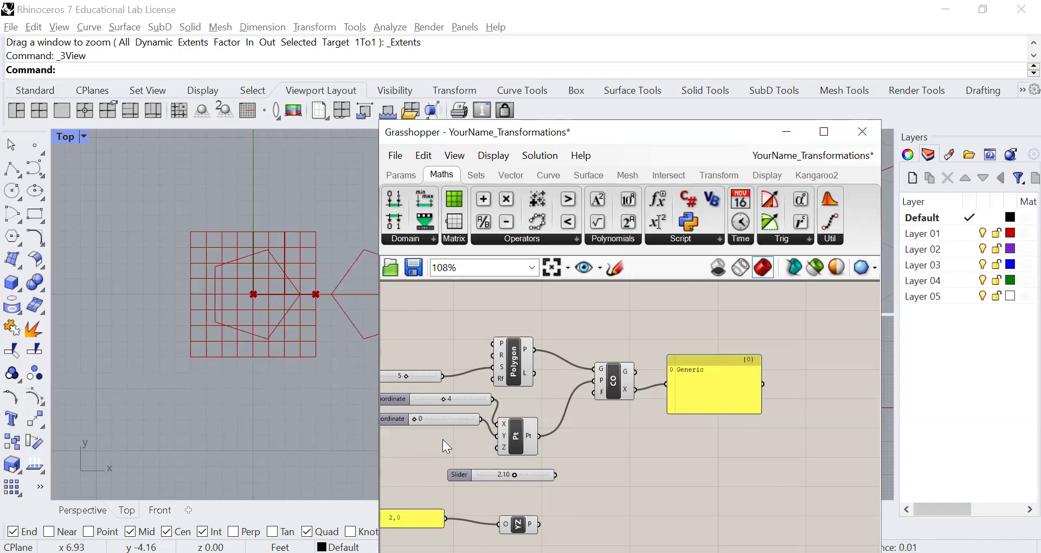
pyautogui.scroll(2, 442, 439)
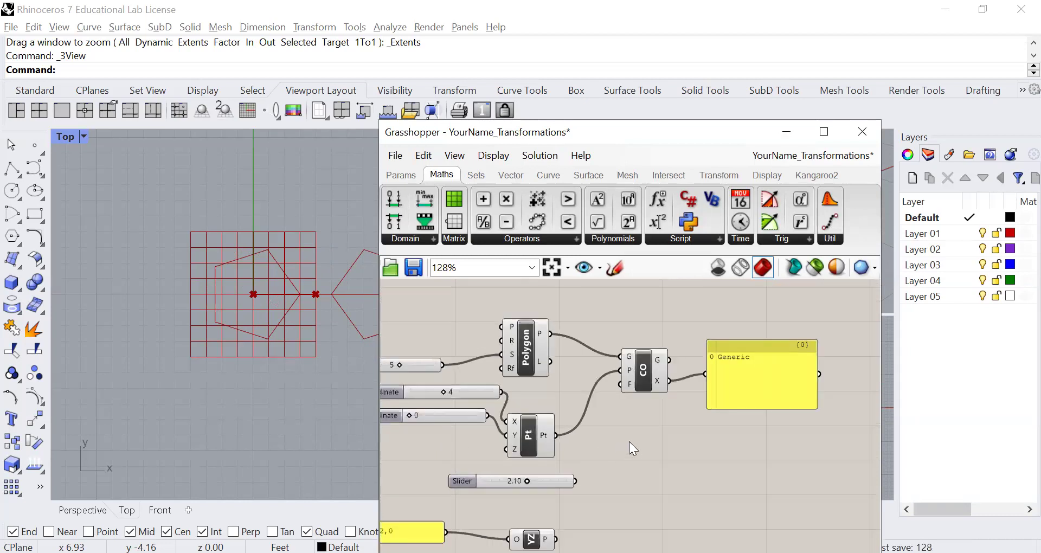
# Step: Connect the 2.10 number slider to the F (scaling factor) input of the CO component
pyautogui.moveTo(526, 433); pyautogui.dragTo(558, 424, button='right')
pyautogui.moveTo(442, 406)
pyautogui.mouseDown()
pyautogui.moveTo(454, 406)
pyautogui.moveTo(441, 405)
pyautogui.mouseUp()
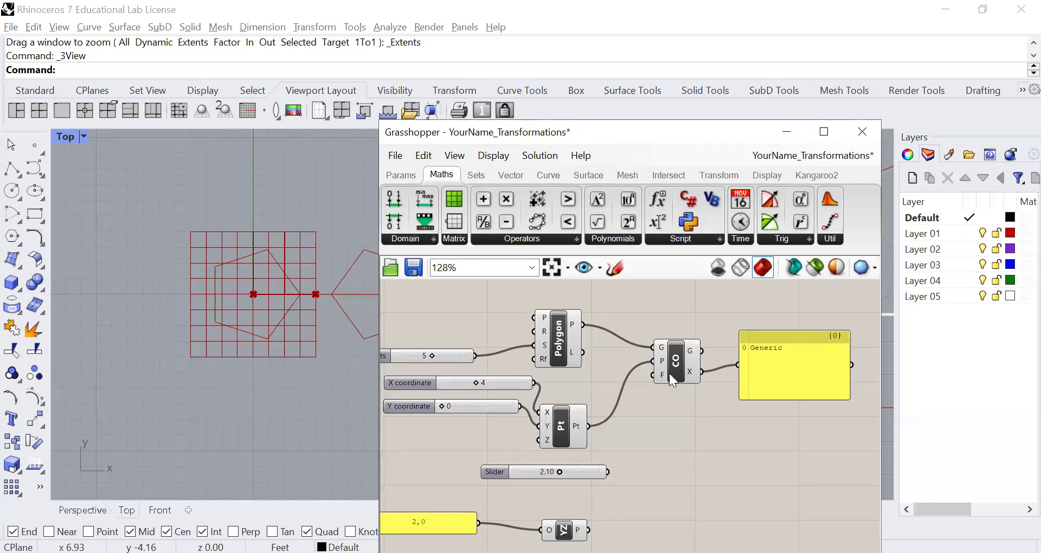
pyautogui.moveTo(658, 371)
pyautogui.moveTo(608, 472); pyautogui.dragTo(653, 375)
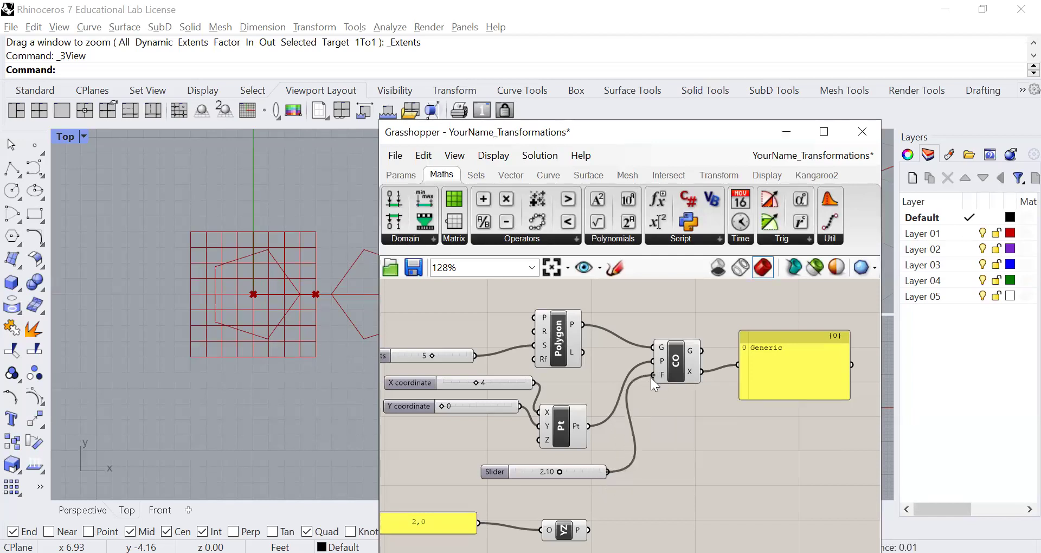
pyautogui.scroll(-1, 553, 483)
pyautogui.scroll(1, 554, 484)
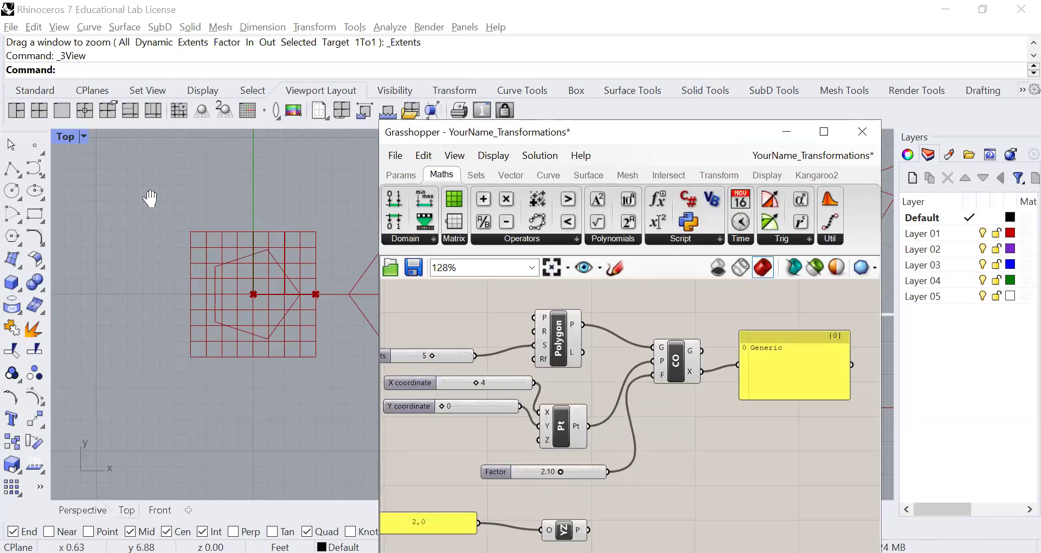
# Step: Set the Factor slider to 1.57 to resize the mirrored pentagon in the Top viewport
pyautogui.moveTo(263, 187); pyautogui.dragTo(142, 191, button='right')
pyautogui.scroll(-2, 178, 211)
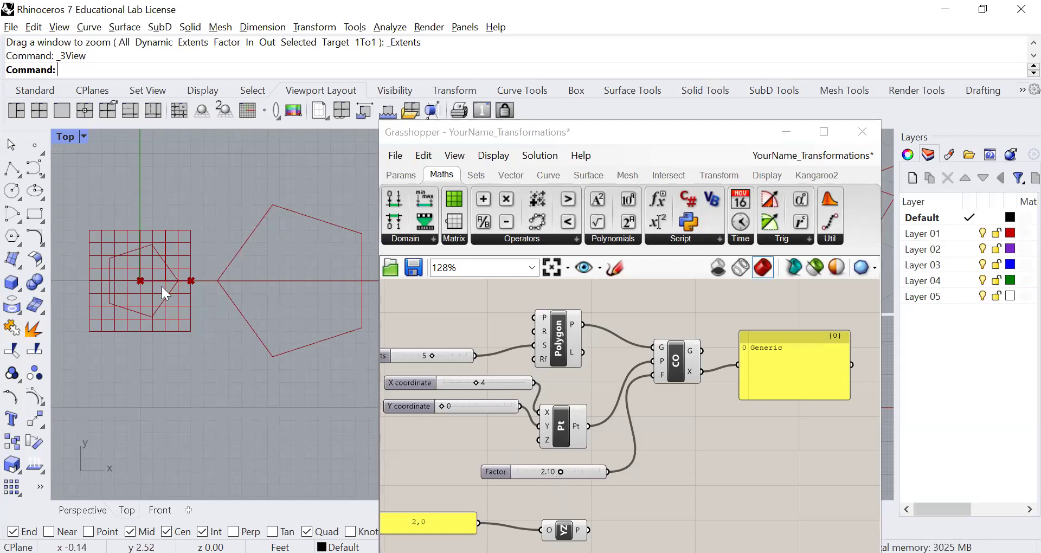
pyautogui.moveTo(562, 471); pyautogui.dragTo(551, 470)
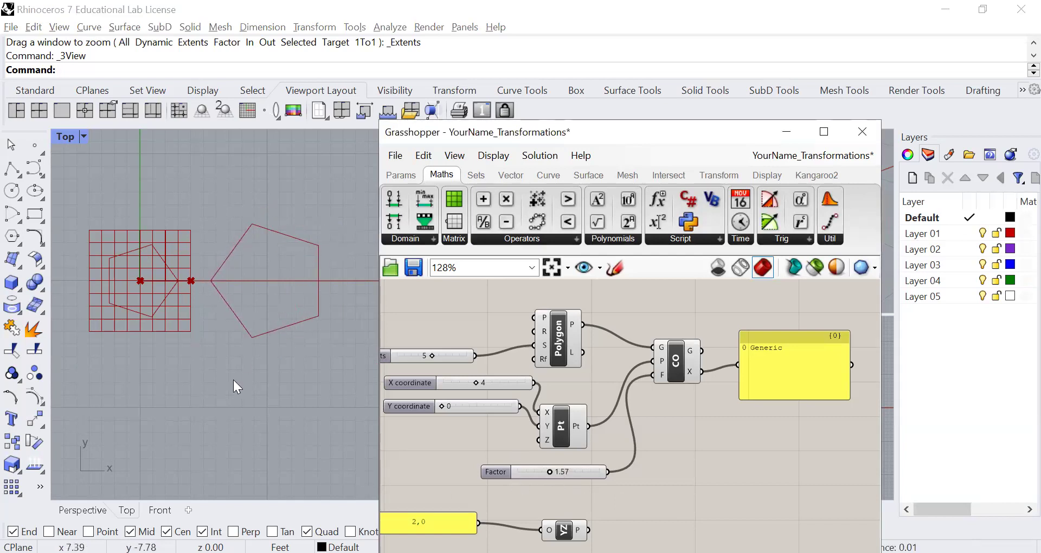
pyautogui.scroll(-1, 236, 383)
pyautogui.scroll(-1, 235, 382)
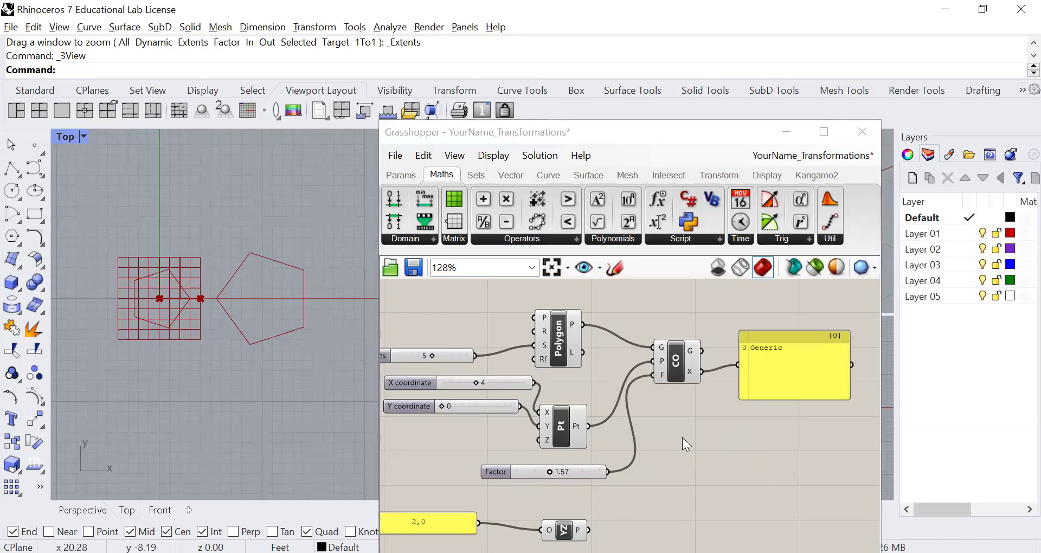
pyautogui.scroll(-2, 686, 437)
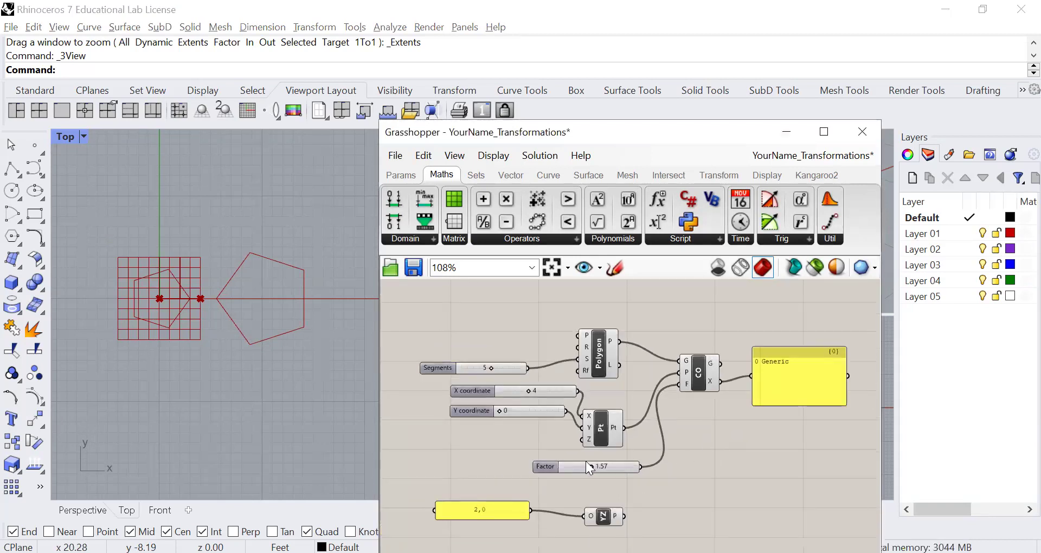